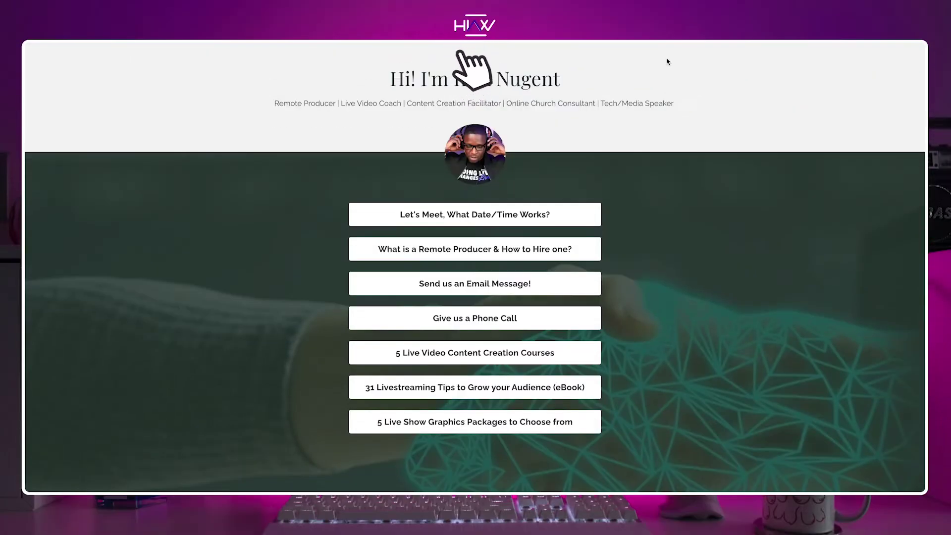
# Step: Scroll through the published Kirk Nugent link-in-bio page to review its links
pyautogui.scroll(-3, 667, 61)
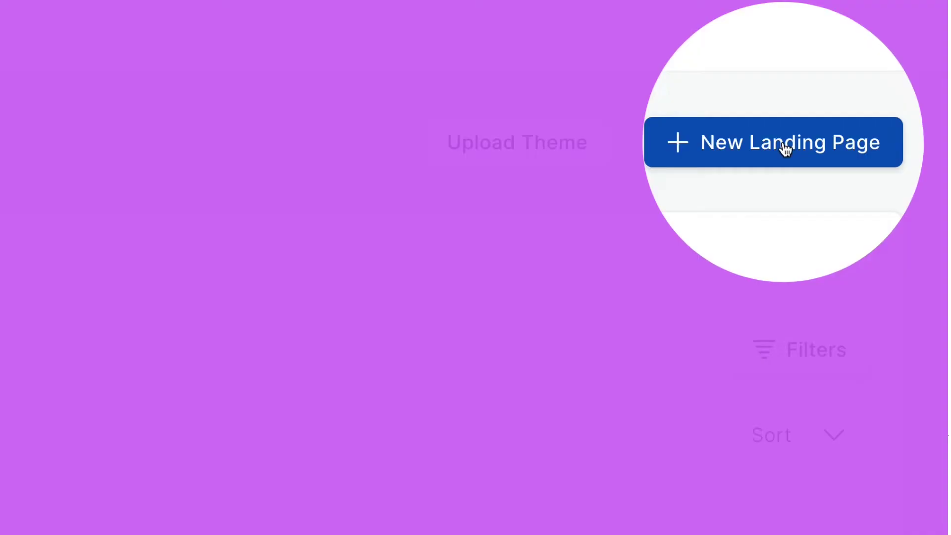
# Step: Start a new landing page and browse the template gallery down to Link in bio
pyautogui.click(772, 145)
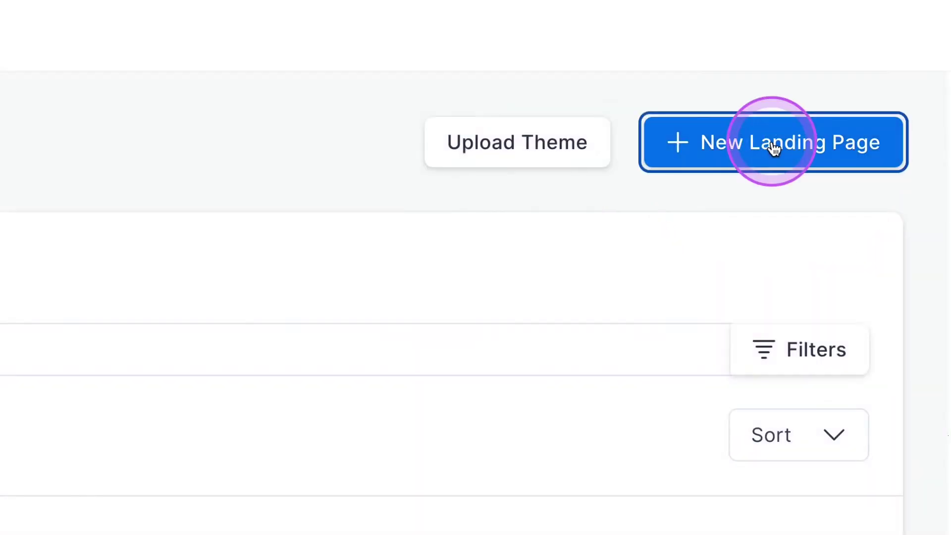
pyautogui.scroll(-2, 560, 180)
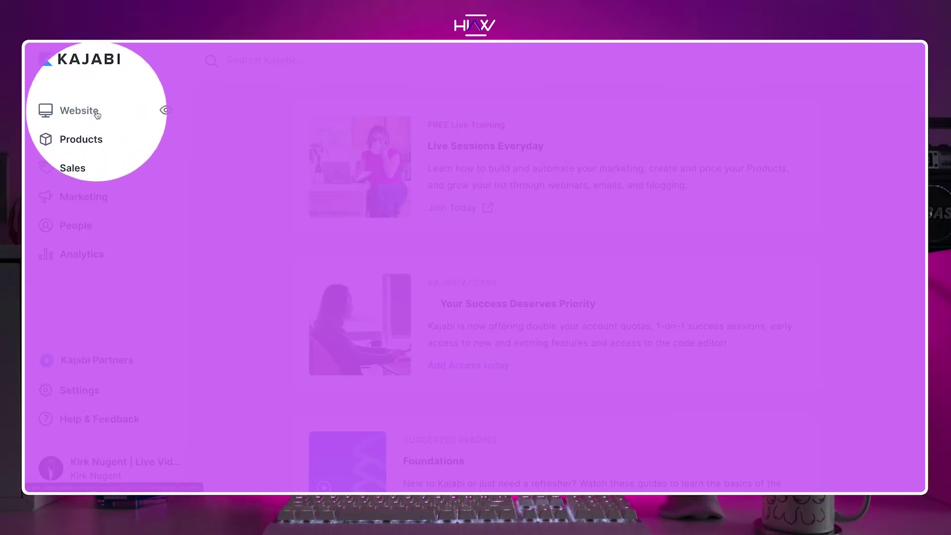
# Step: Go to Website > Pages and switch to the Landing pages list
pyautogui.click(94, 113)
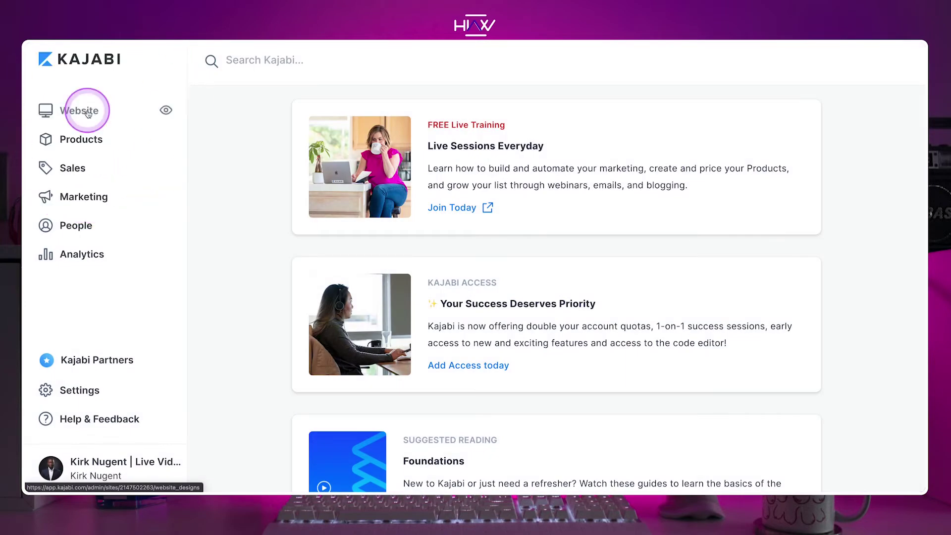
pyautogui.click(88, 112)
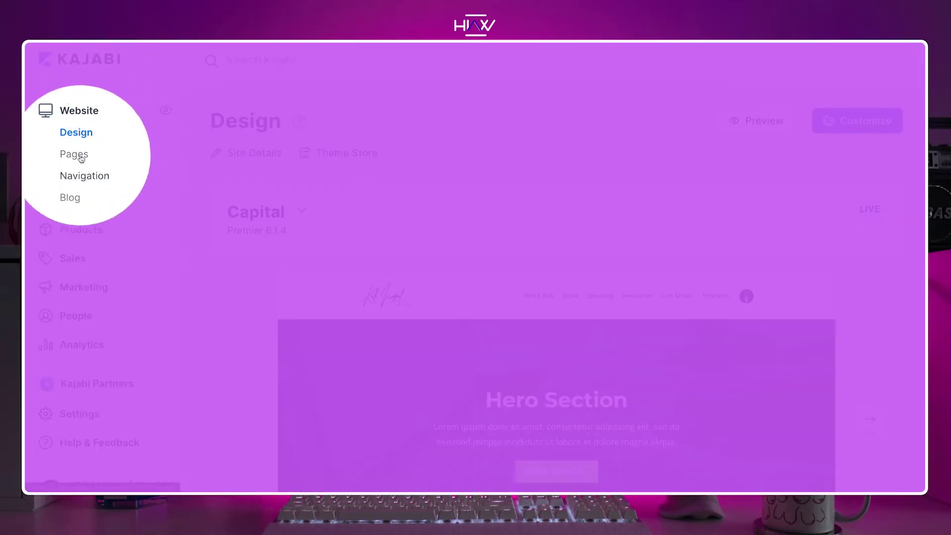
pyautogui.click(79, 155)
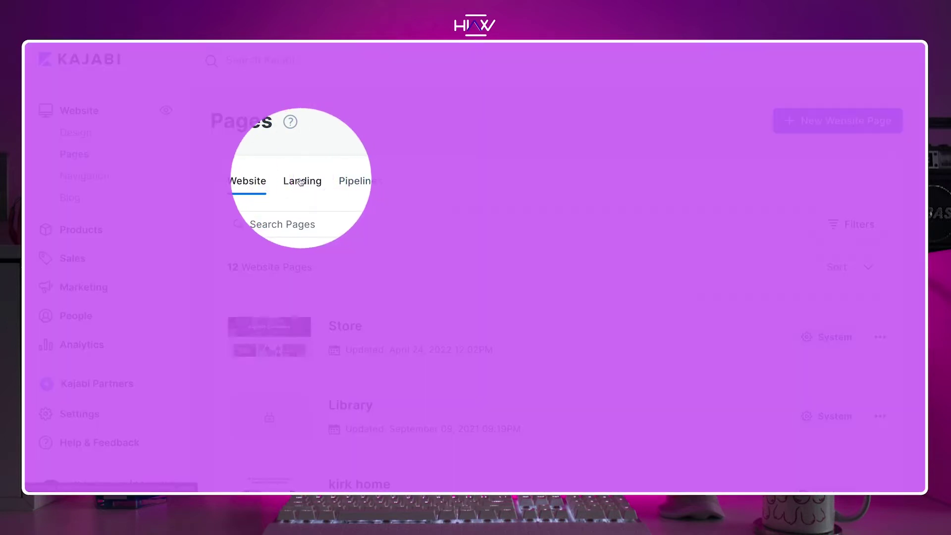
pyautogui.click(300, 182)
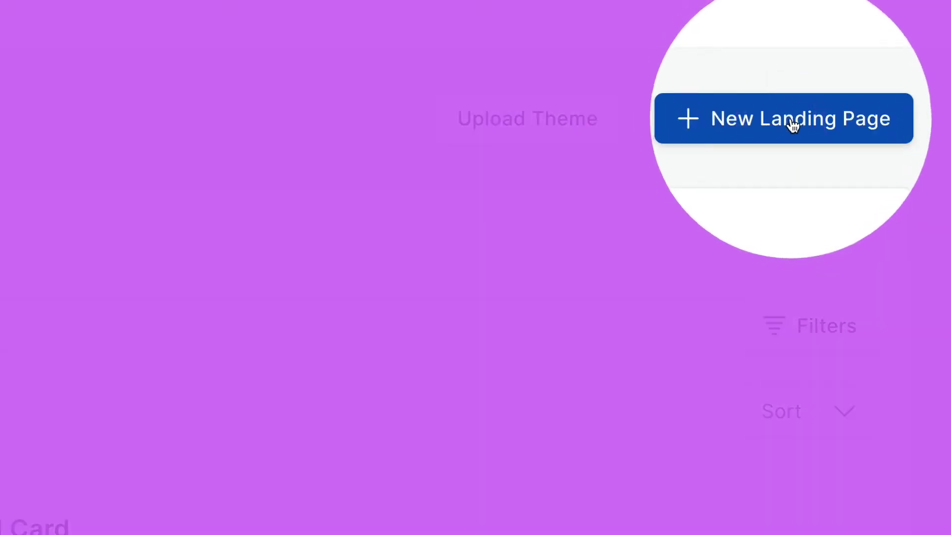
# Step: Start a new landing page and expand all four Link in bio templates to see Fresh
pyautogui.click(787, 124)
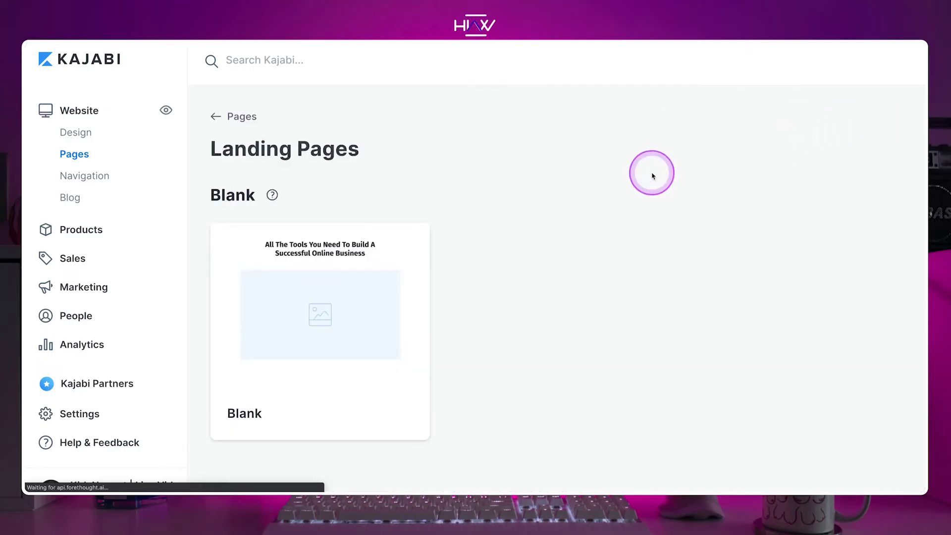
pyautogui.scroll(-20, 562, 186)
pyautogui.scroll(-1, 562, 187)
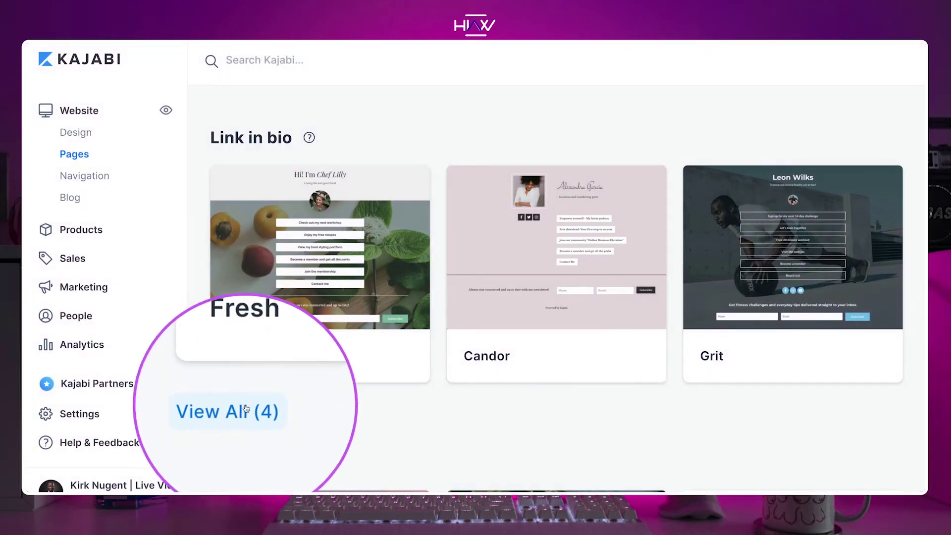
pyautogui.click(242, 408)
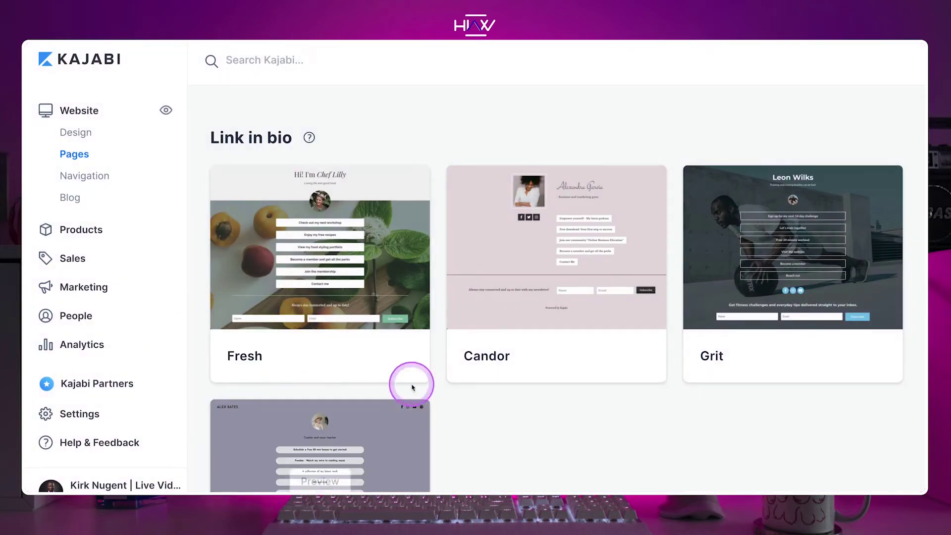
pyautogui.scroll(-2, 445, 382)
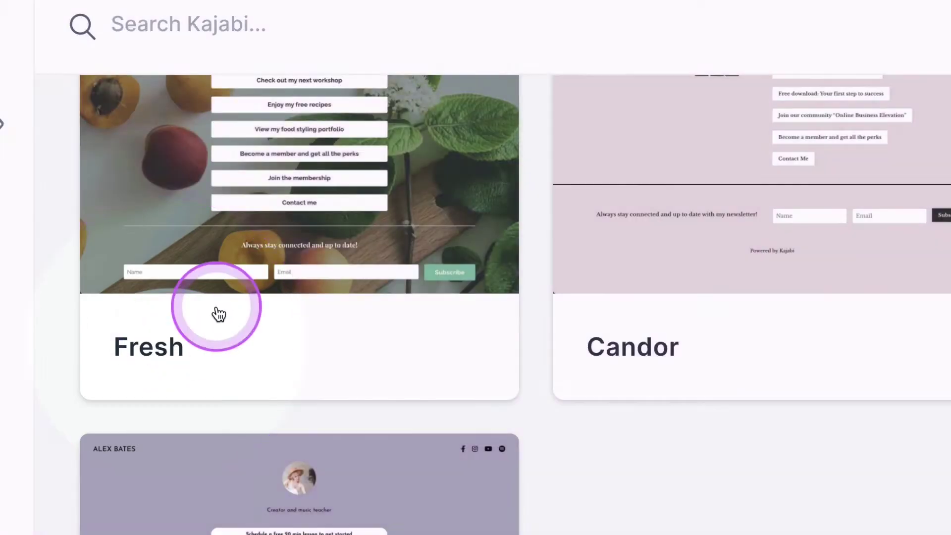
pyautogui.moveTo(263, 218)
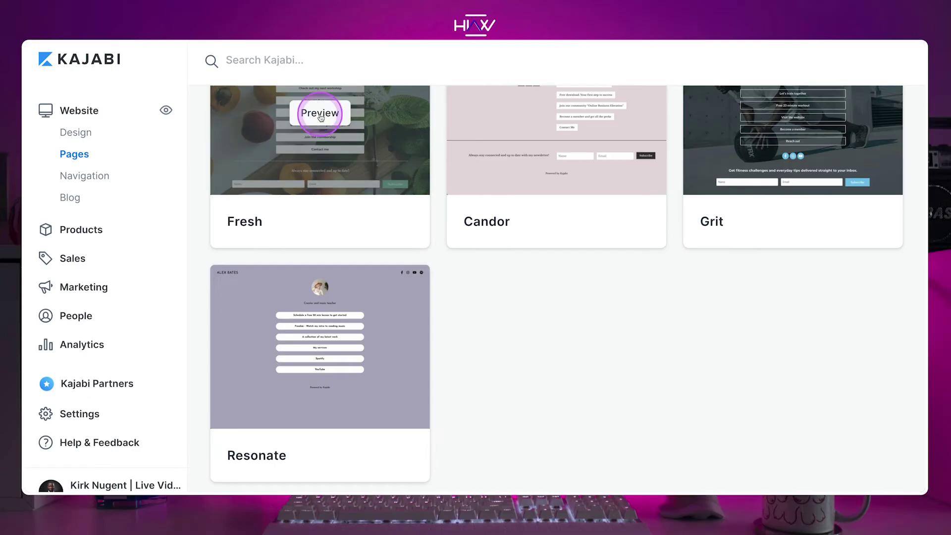
# Step: Preview and choose the Fresh template, then create the page titled 'LinkInBio'
pyautogui.click(301, 140)
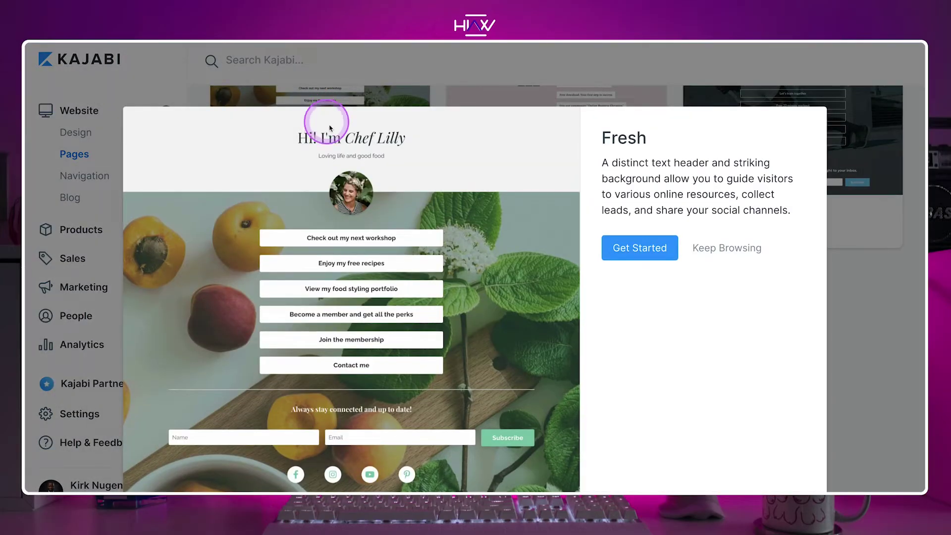
pyautogui.scroll(-2, 436, 199)
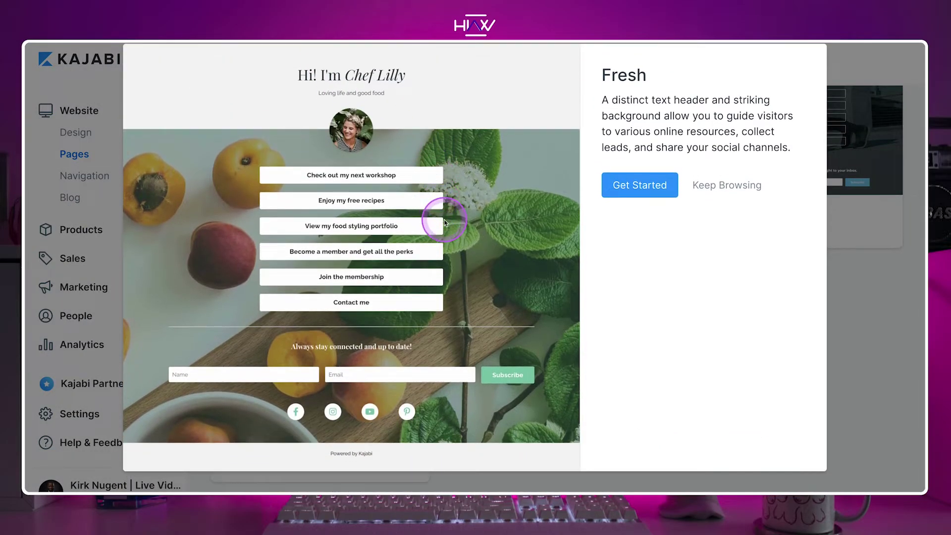
pyautogui.click(645, 186)
pyautogui.click(640, 194)
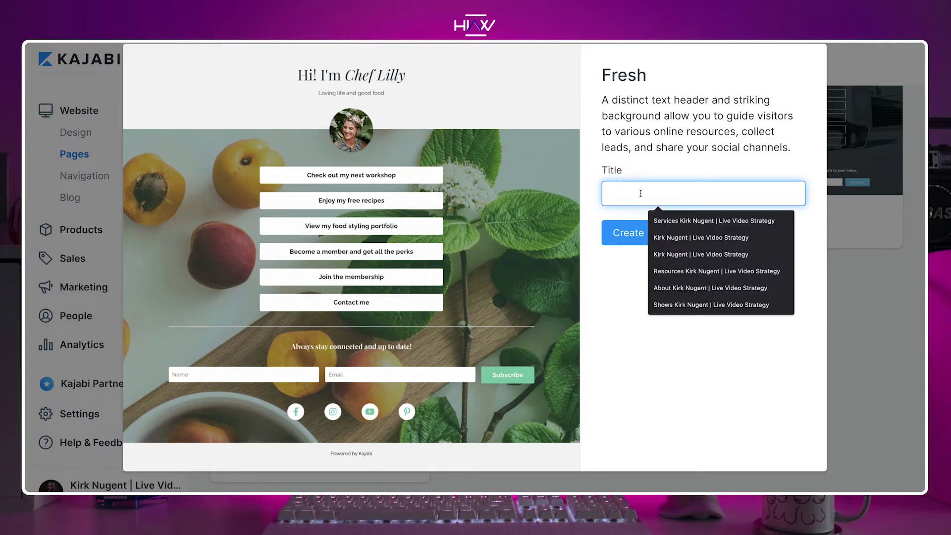
pyautogui.write('Li')
pyautogui.click(640, 193)
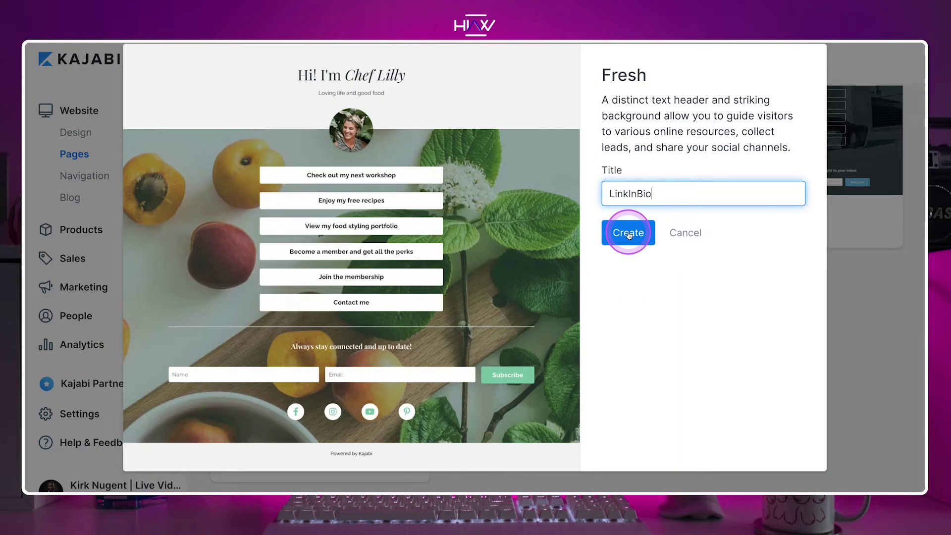
pyautogui.click(628, 233)
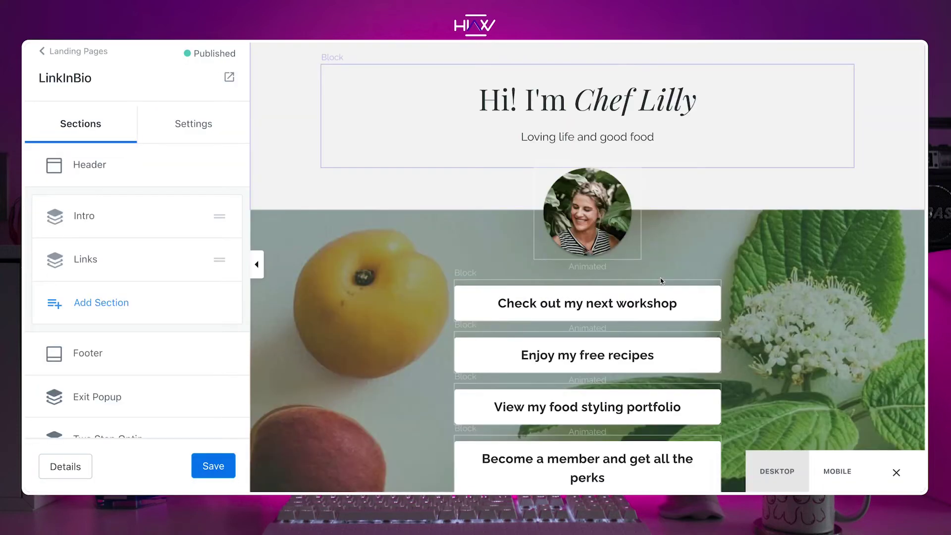
# Step: Replace the Chef Lilly heading with 'Hi! I'm Kirk Nugent' and save it
pyautogui.click(660, 277)
pyautogui.scroll(-2, 673, 277)
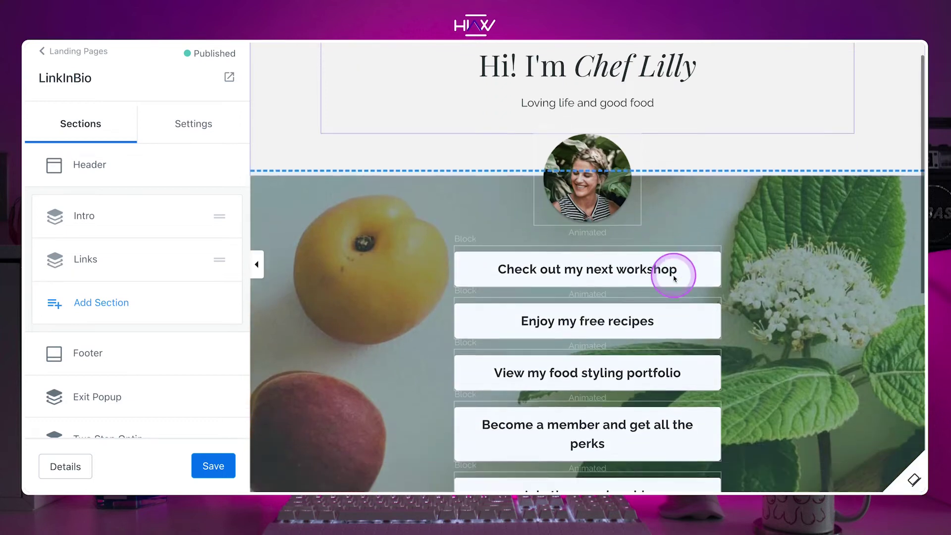
pyautogui.scroll(2, 673, 275)
pyautogui.scroll(-3, 673, 275)
pyautogui.scroll(3, 668, 221)
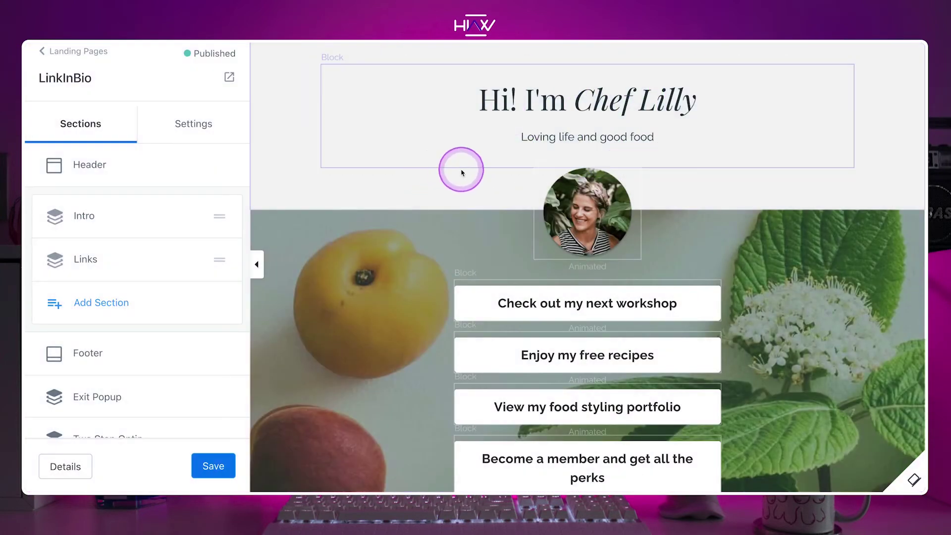
pyautogui.click(588, 118)
pyautogui.tripleClick(99, 322)
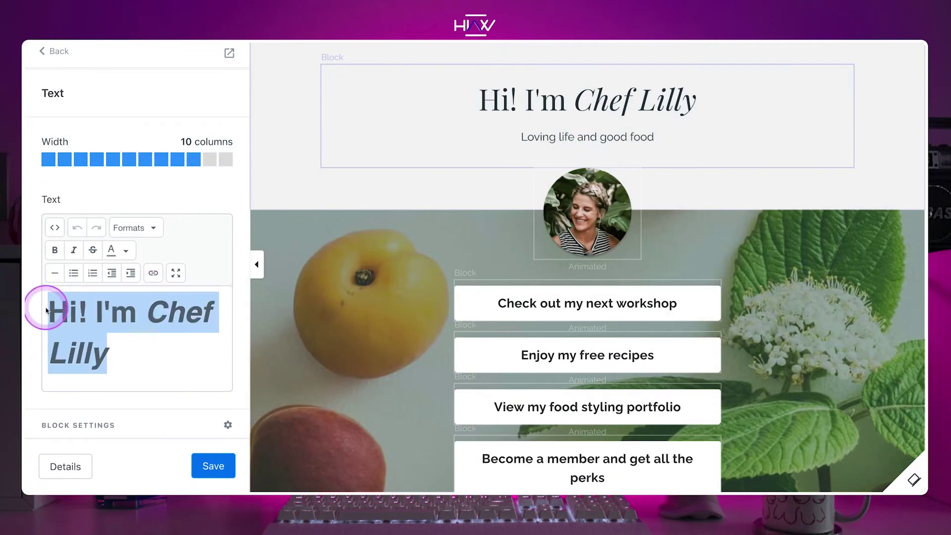
pyautogui.write("Hi! I'm Kirk Nugent")
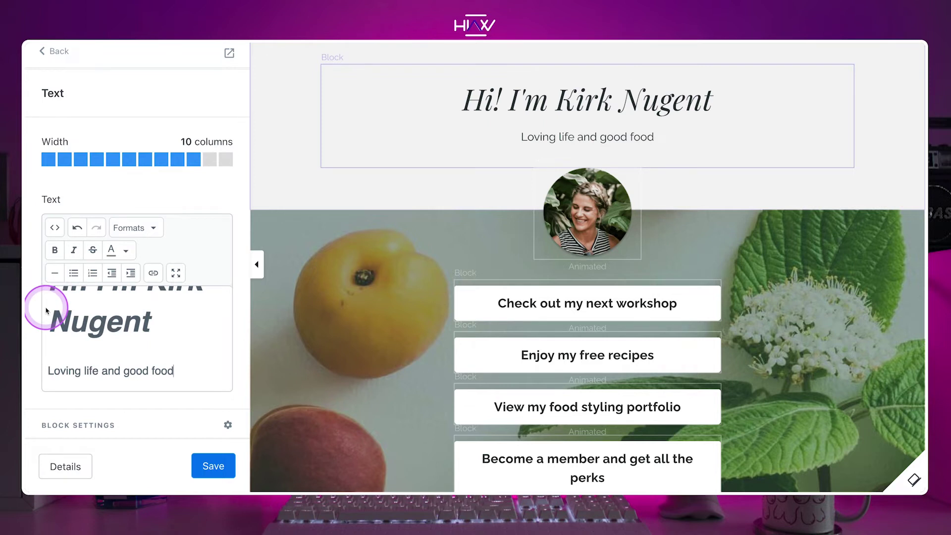
pyautogui.click(213, 466)
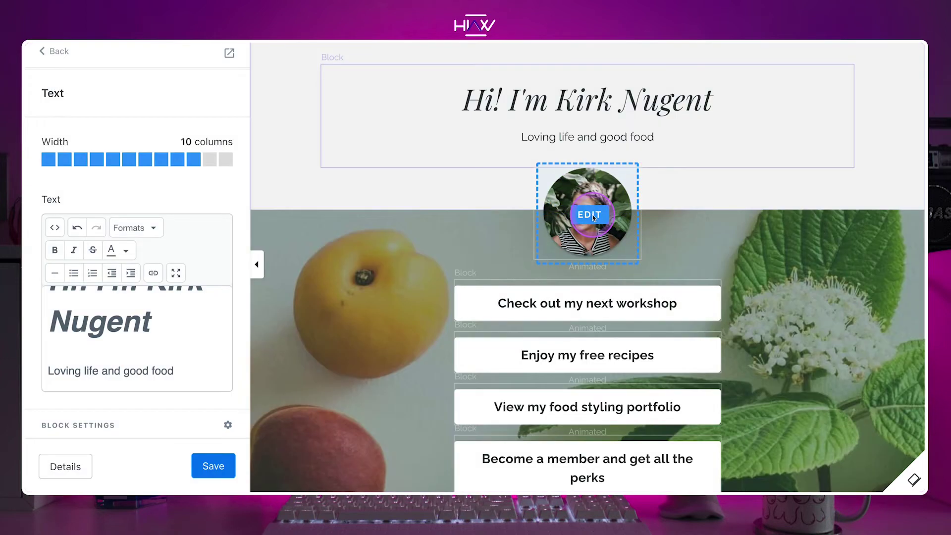
# Step: Set the profile photo to the headphones portrait from recent files
pyautogui.click(593, 217)
pyautogui.click(133, 329)
pyautogui.click(110, 384)
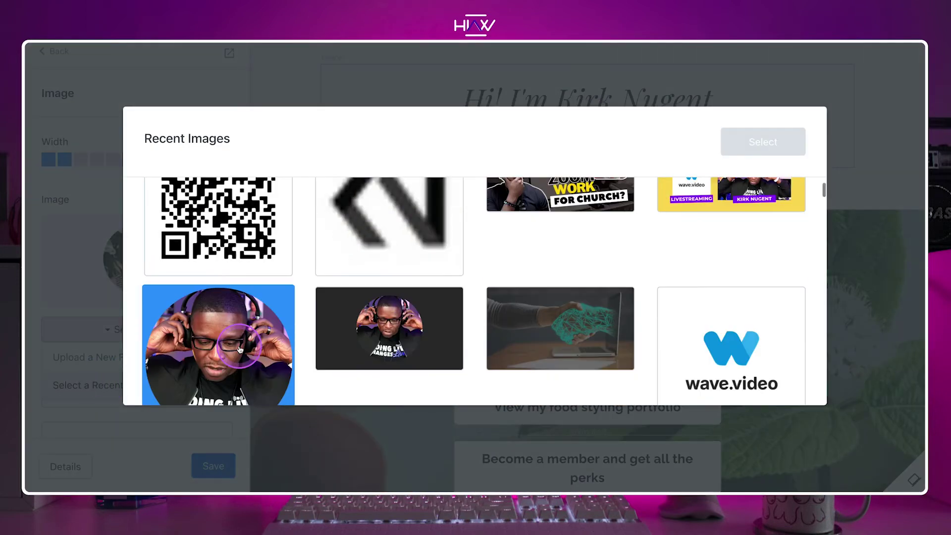
pyautogui.scroll(-1, 475, 297)
pyautogui.click(274, 338)
pyautogui.click(759, 142)
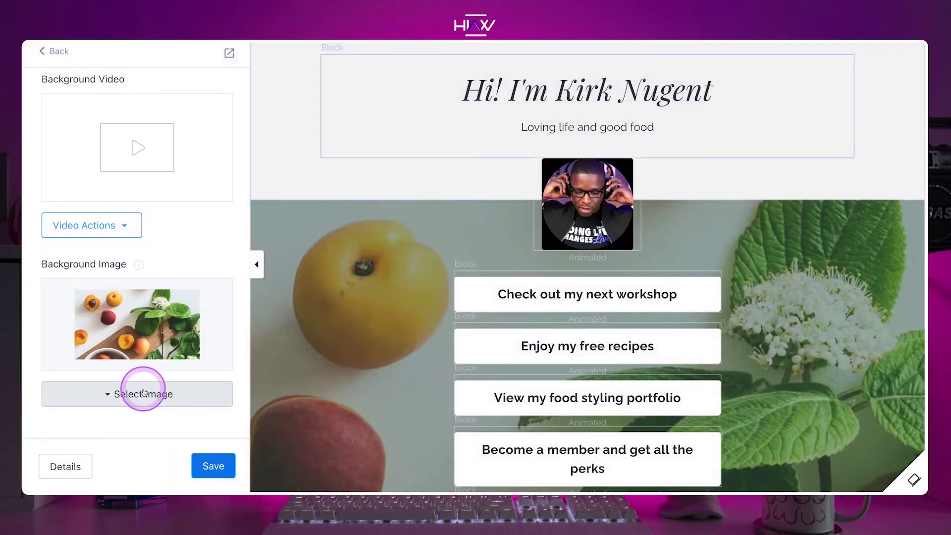
pyautogui.click(143, 393)
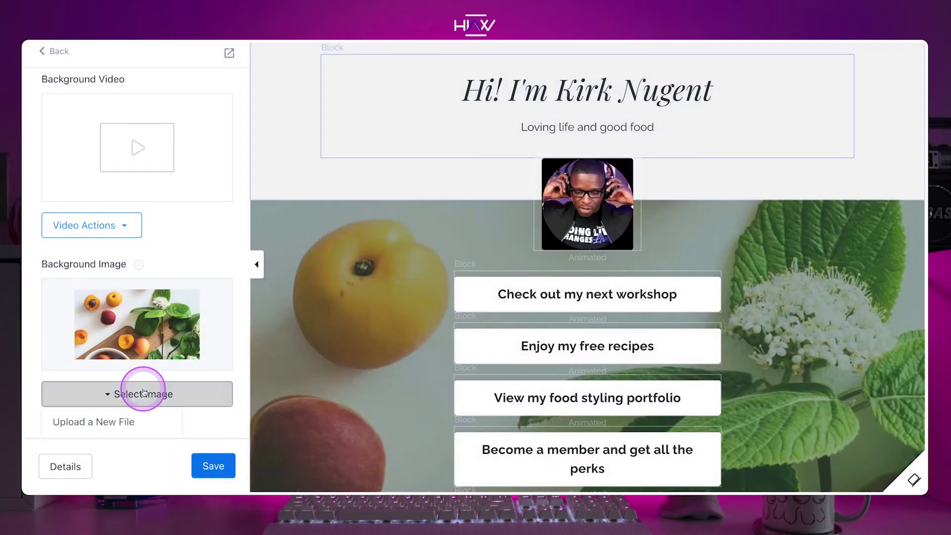
pyautogui.scroll(-2, 146, 378)
pyautogui.scroll(-3, 649, 206)
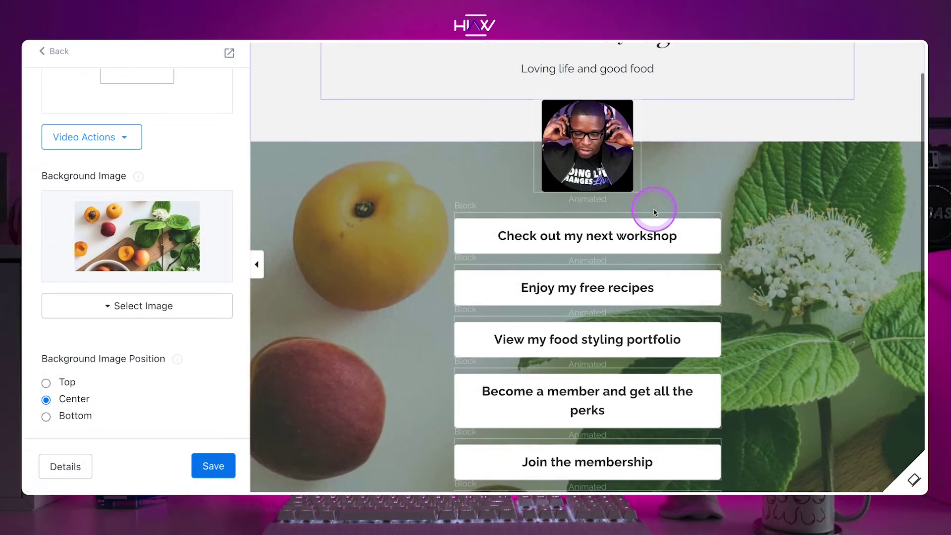
# Step: Review the Button Action of the Let's Meet, Remote Producer and Phone Call link buttons
pyautogui.click(589, 184)
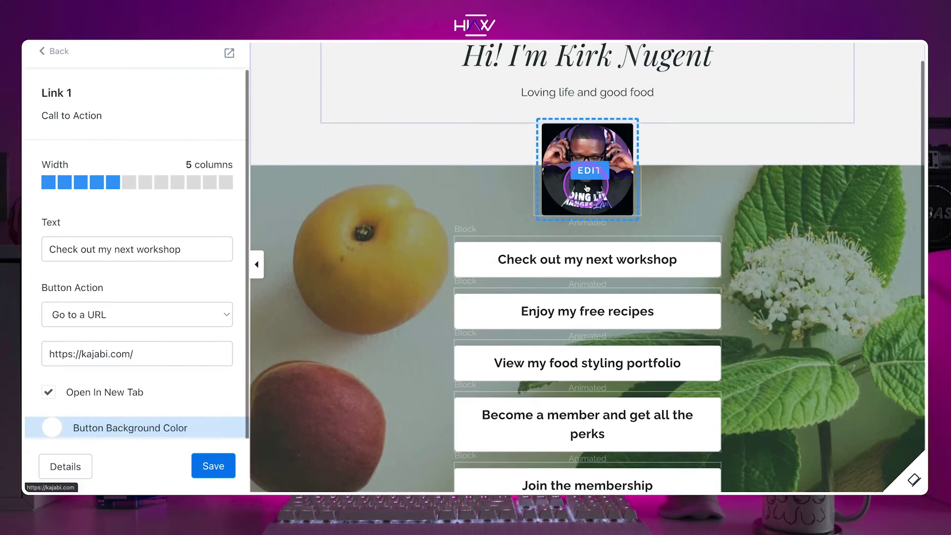
pyautogui.scroll(-4, 159, 272)
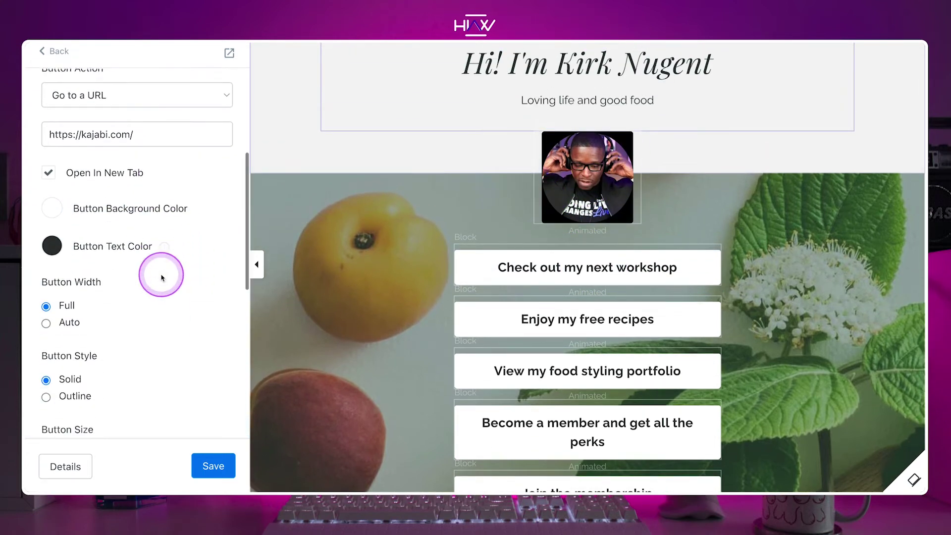
pyautogui.scroll(4, 161, 277)
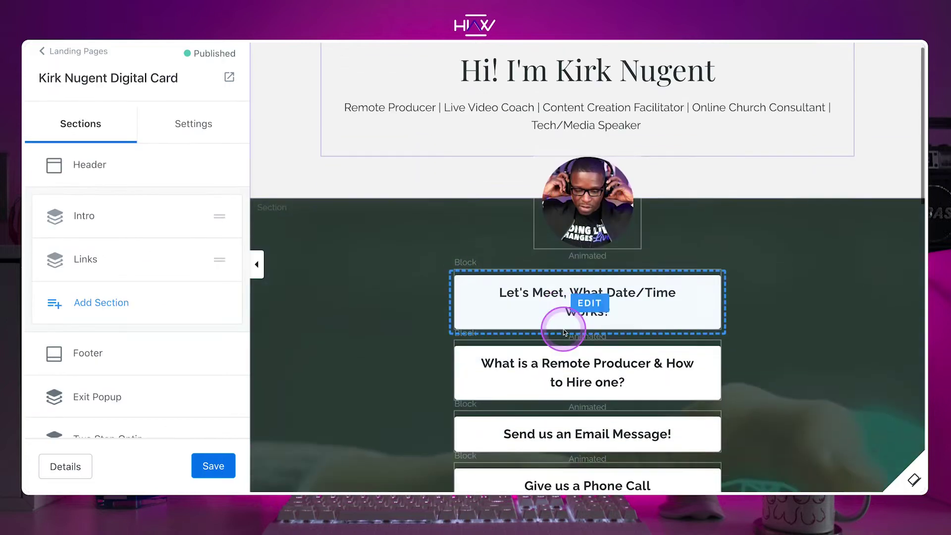
pyautogui.scroll(-5, 563, 332)
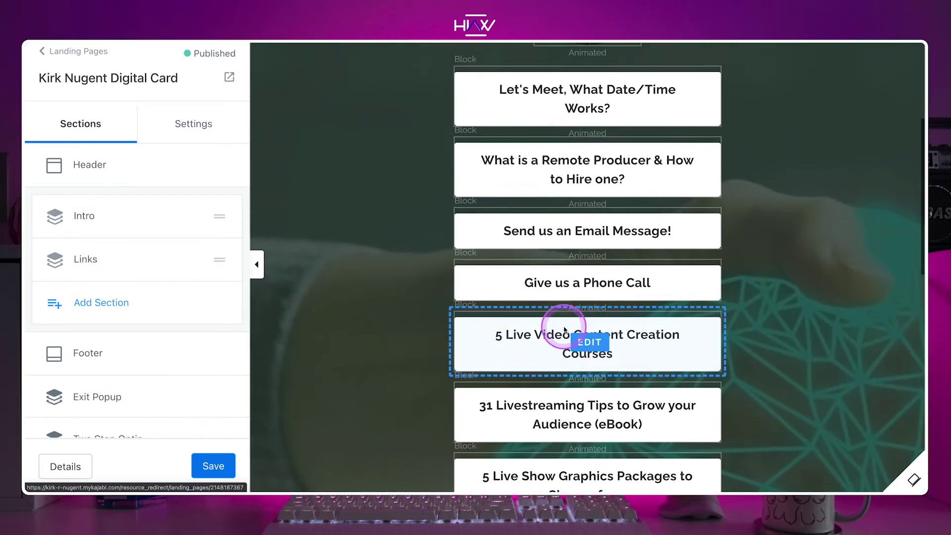
pyautogui.scroll(5, 564, 329)
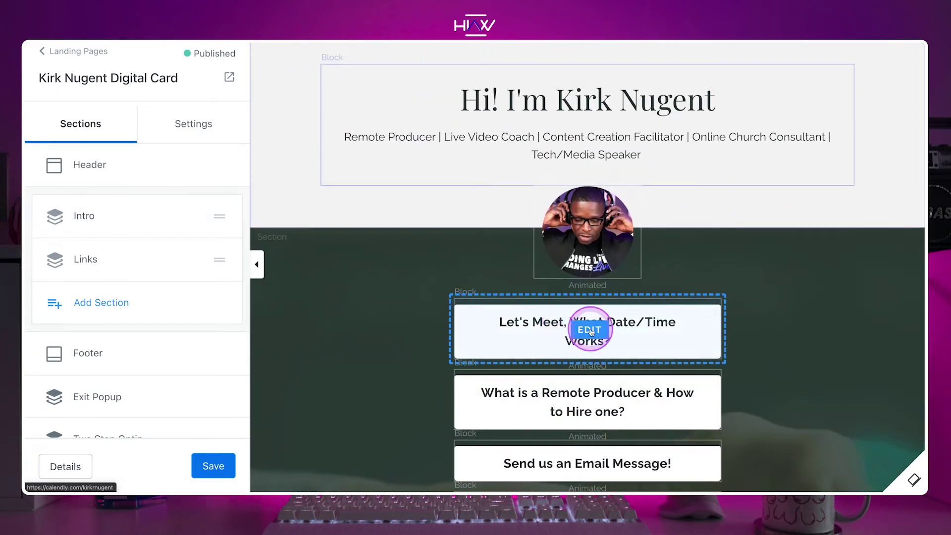
pyautogui.click(589, 330)
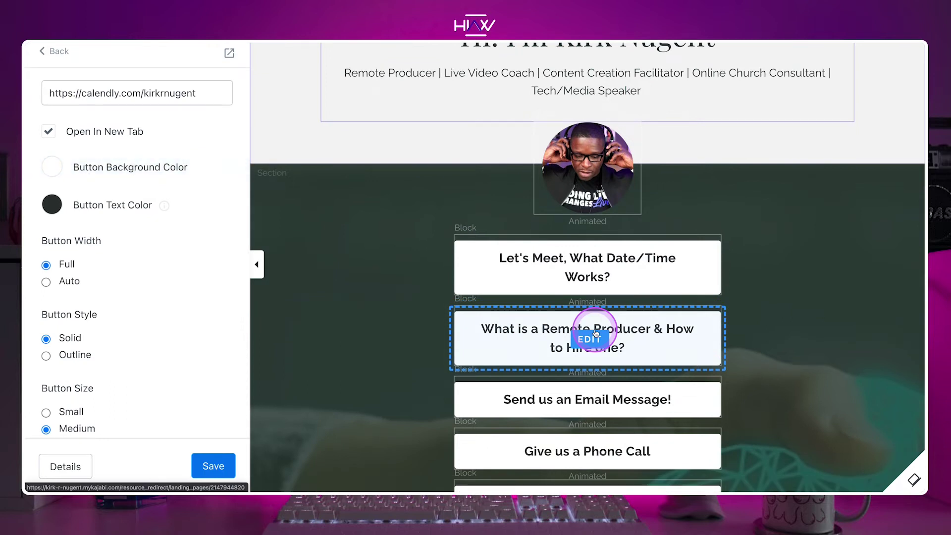
pyautogui.click(583, 342)
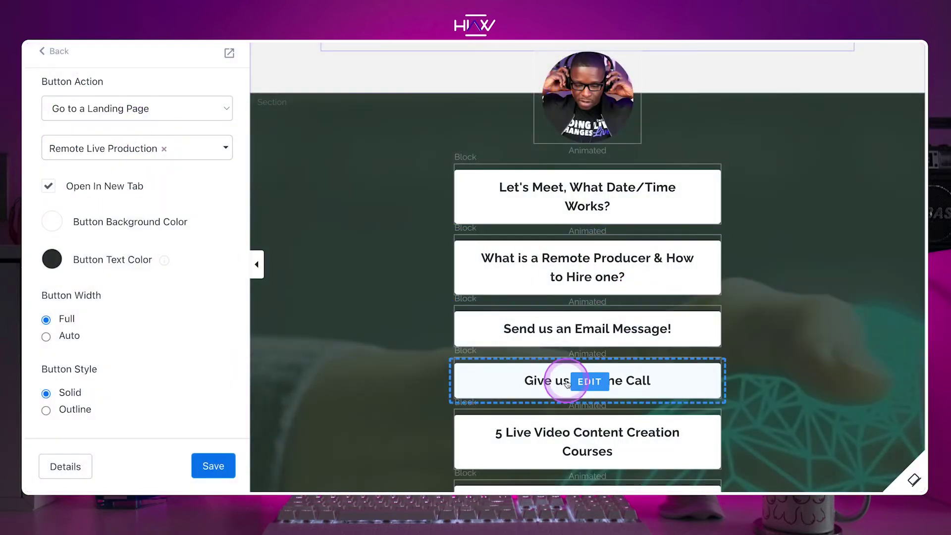
pyautogui.click(586, 379)
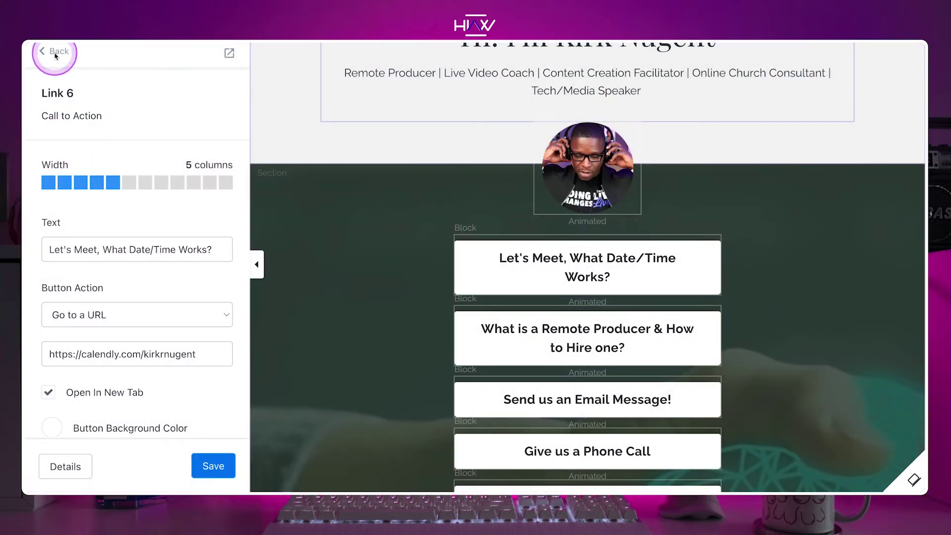
# Step: Rename the Link 6 block to 'Calendly' from its options menu
pyautogui.click(55, 50)
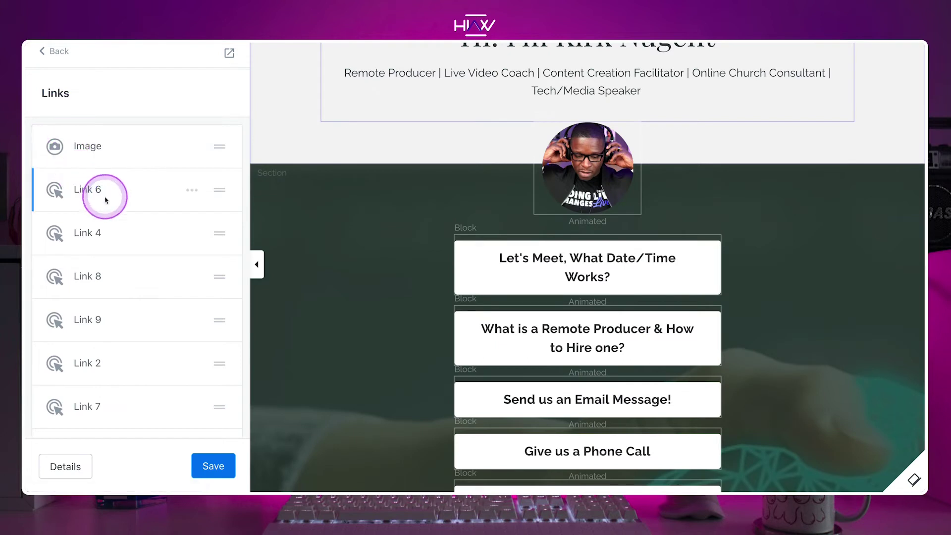
pyautogui.click(191, 190)
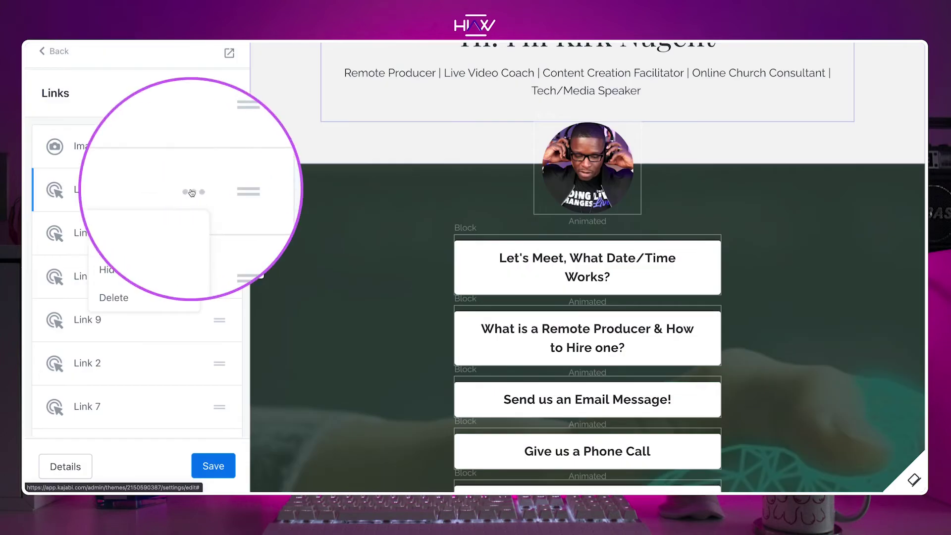
pyautogui.click(191, 191)
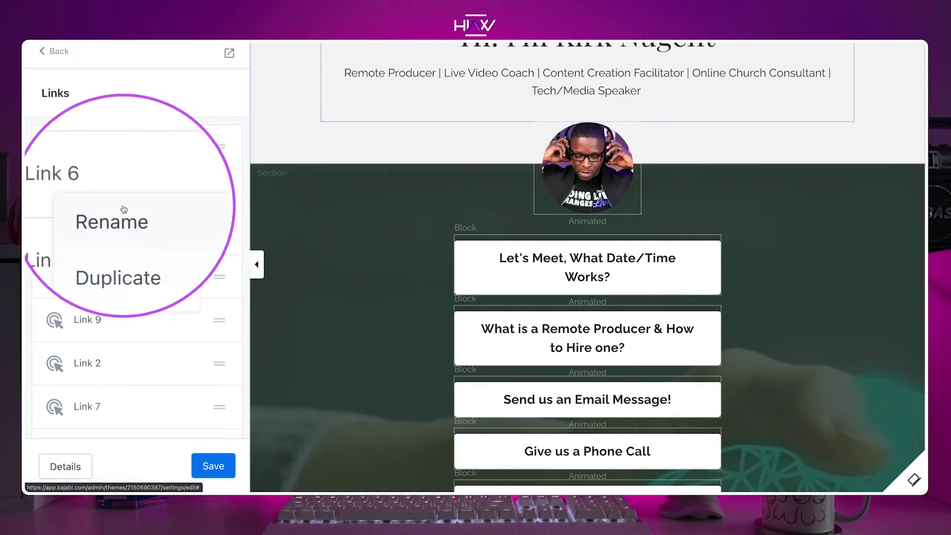
pyautogui.click(132, 223)
pyautogui.write('Calendly')
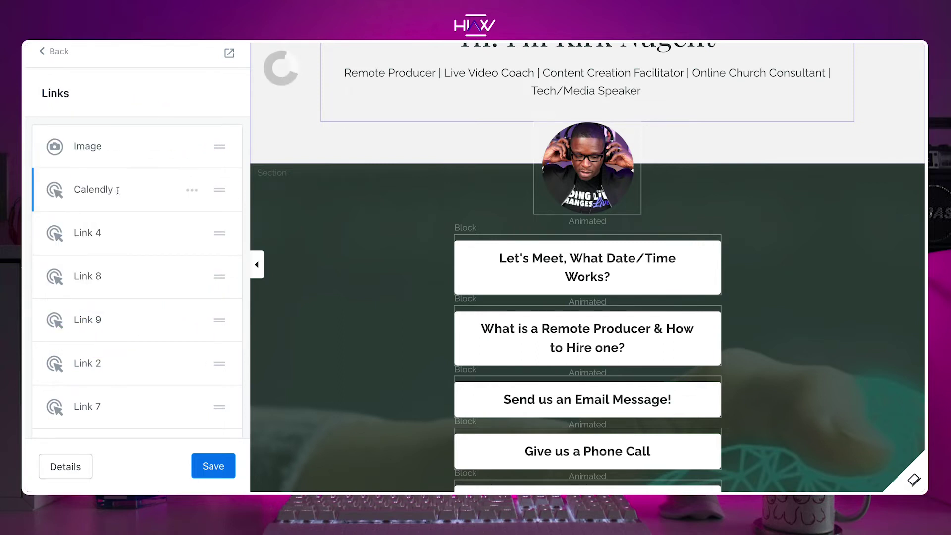
pyautogui.scroll(-6, 162, 225)
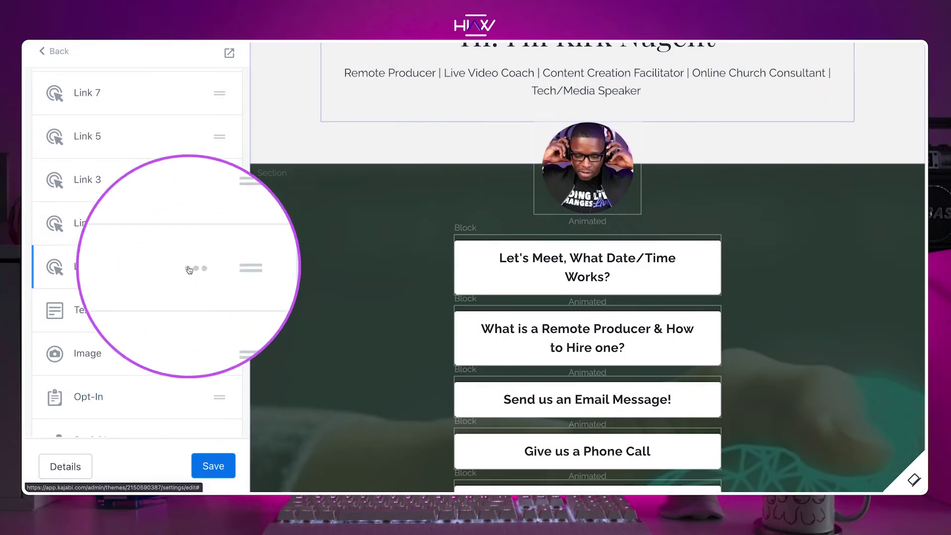
# Step: Duplicate Link 10, name the copy 'New Link', and drag it just below Link 10
pyautogui.click(189, 268)
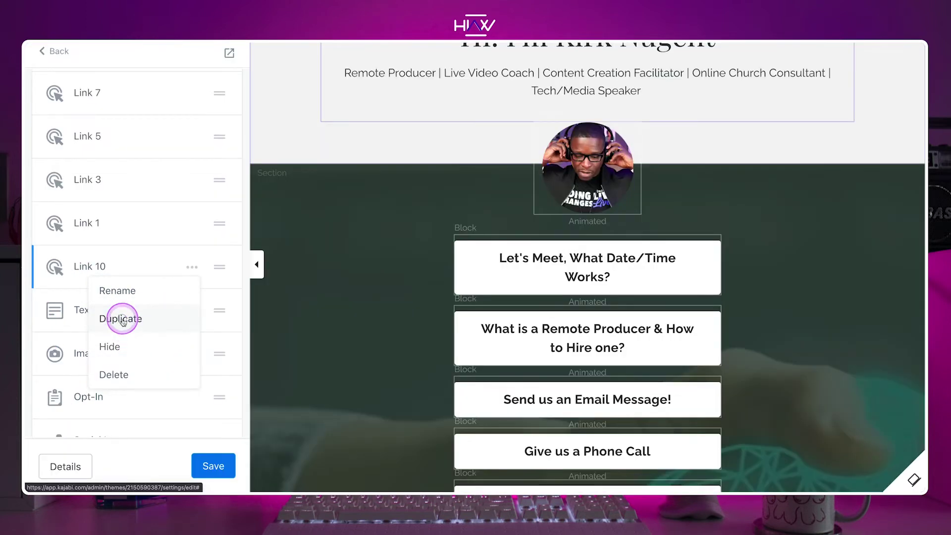
pyautogui.click(123, 321)
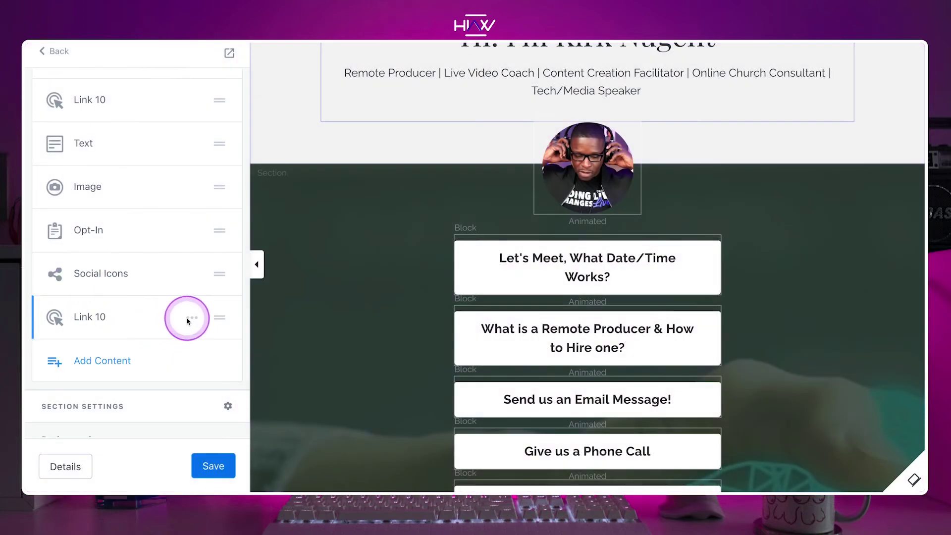
pyautogui.click(190, 318)
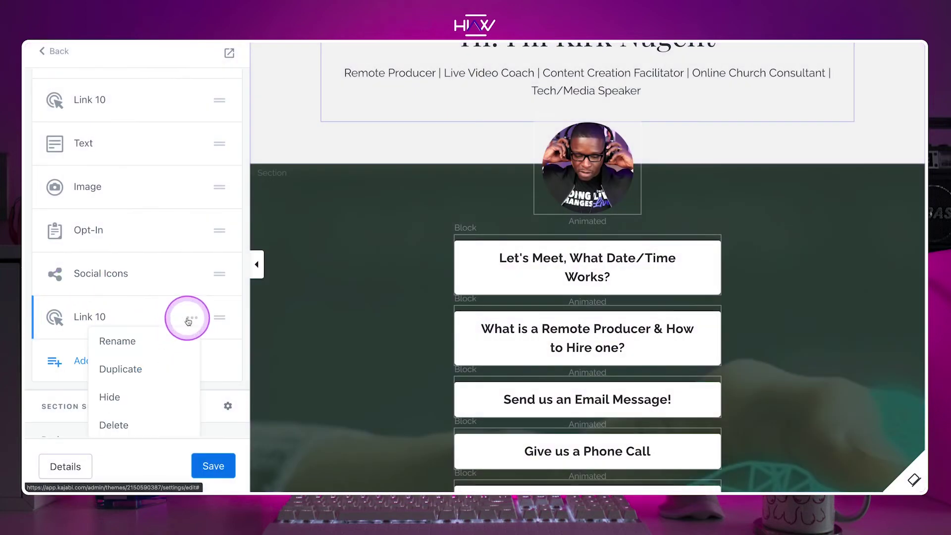
pyautogui.click(142, 338)
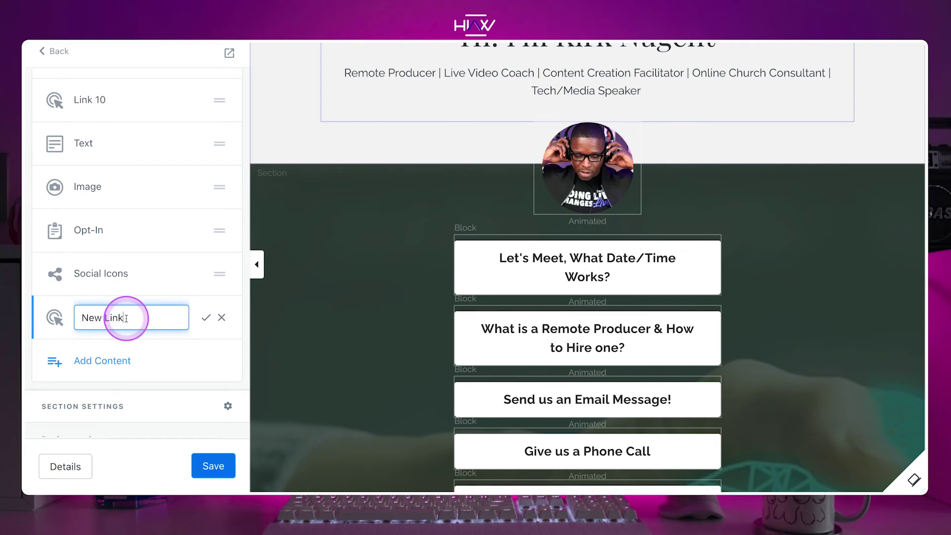
pyautogui.press('Return')
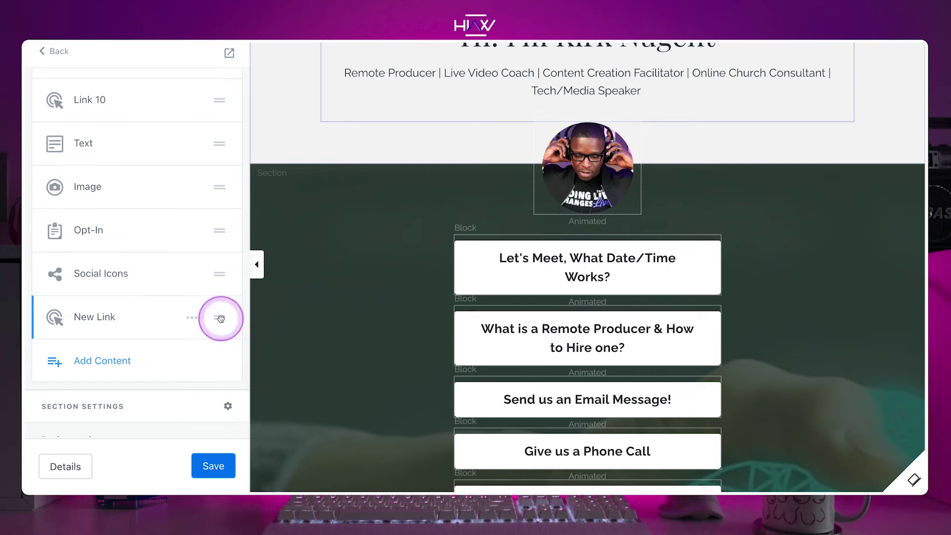
pyautogui.moveTo(220, 315); pyautogui.dragTo(244, 158)
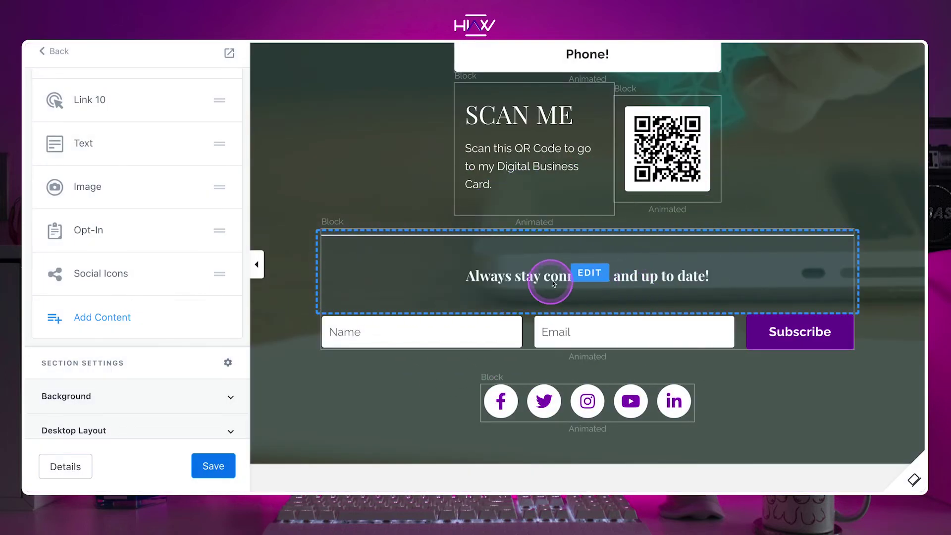
# Step: Set the opt-in block's form to Mail List and go back to the content list
pyautogui.click(587, 272)
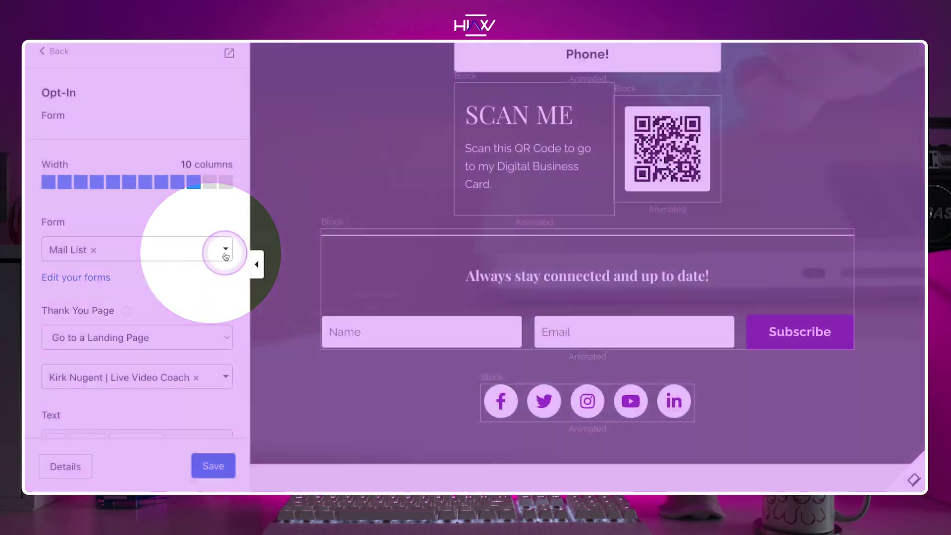
pyautogui.click(223, 250)
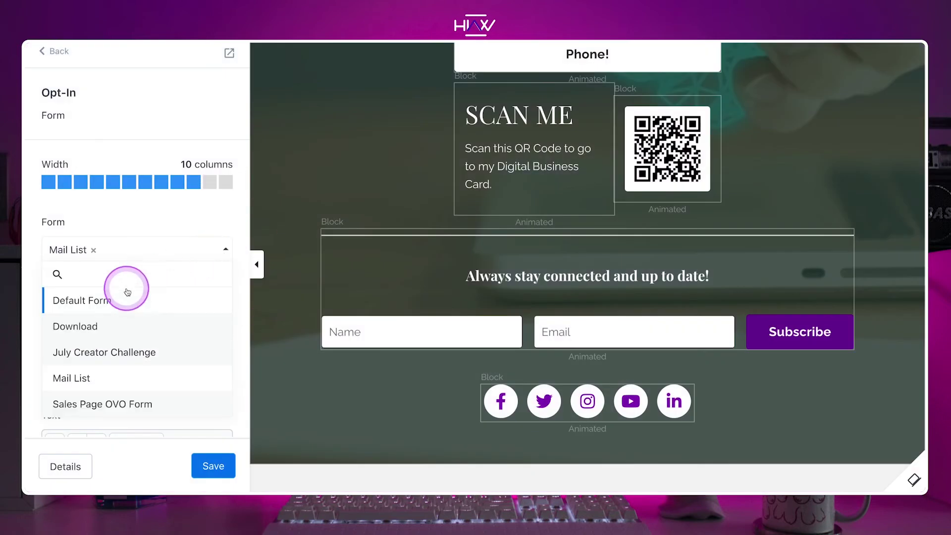
pyautogui.click(84, 376)
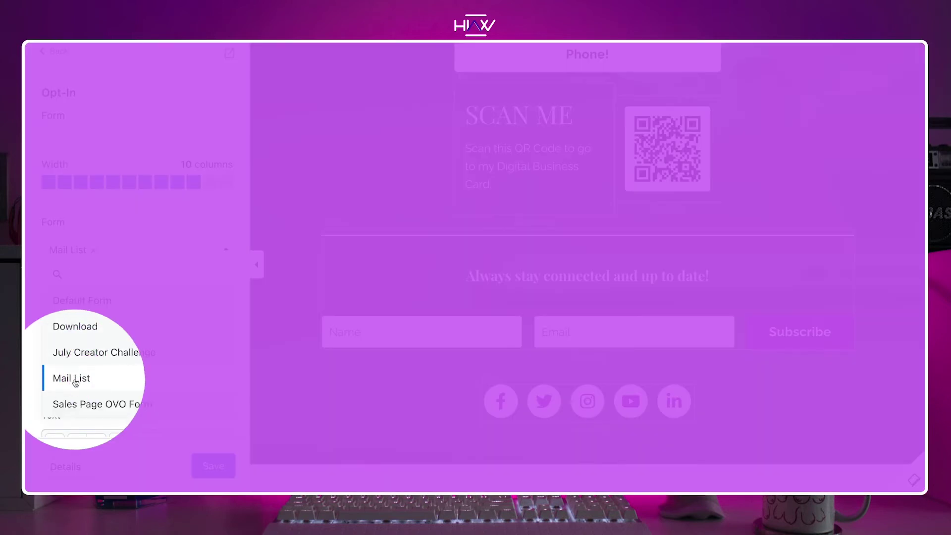
pyautogui.scroll(-10, 170, 279)
pyautogui.scroll(3, 173, 286)
pyautogui.scroll(10, 170, 277)
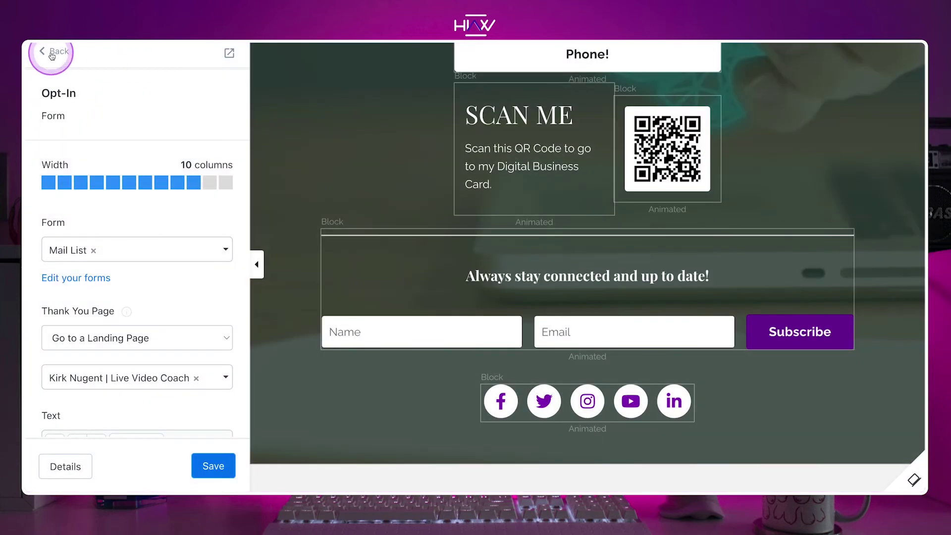
pyautogui.click(53, 52)
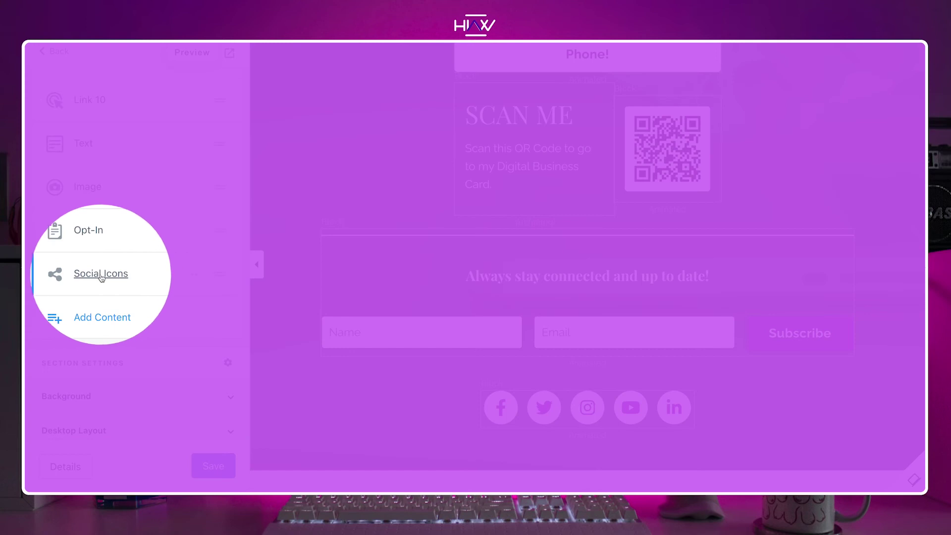
# Step: Check the Facebook, Twitter, Instagram and YouTube icon links, leave Pinterest blank, and save the page
pyautogui.click(102, 275)
pyautogui.scroll(-7, 125, 262)
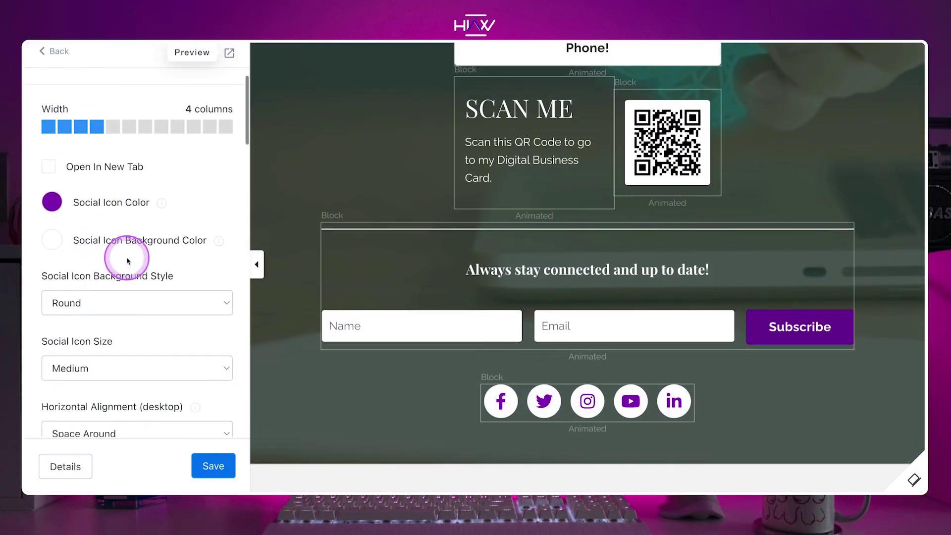
pyautogui.click(133, 239)
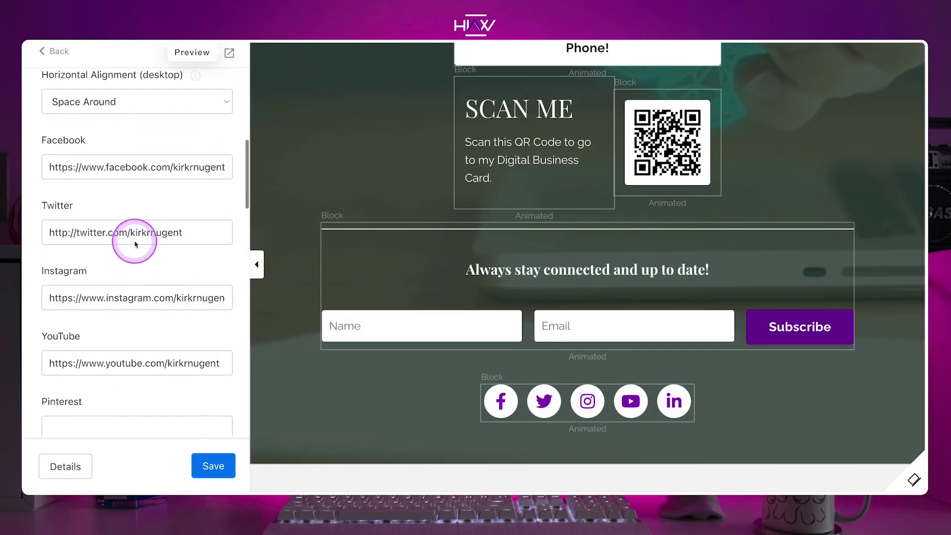
pyautogui.click(114, 167)
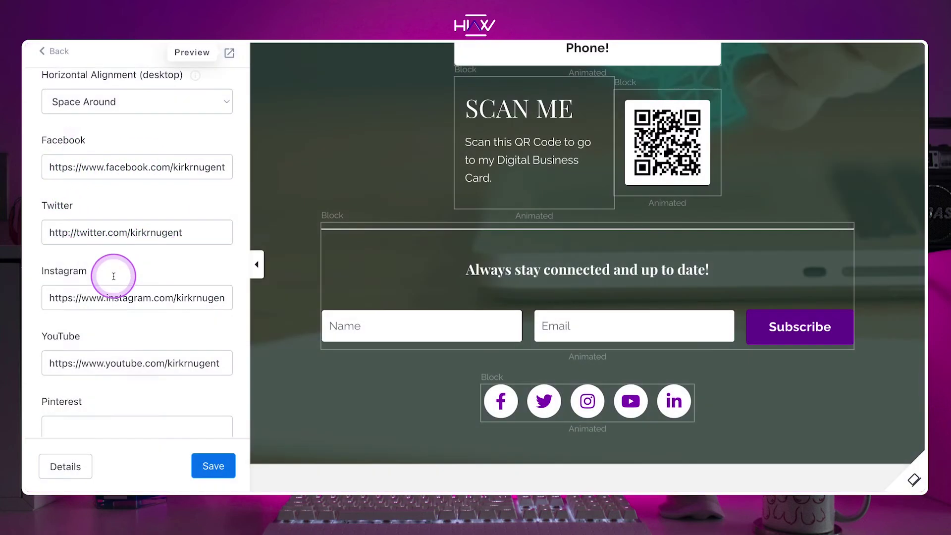
pyautogui.scroll(-1, 113, 272)
pyautogui.click(93, 242)
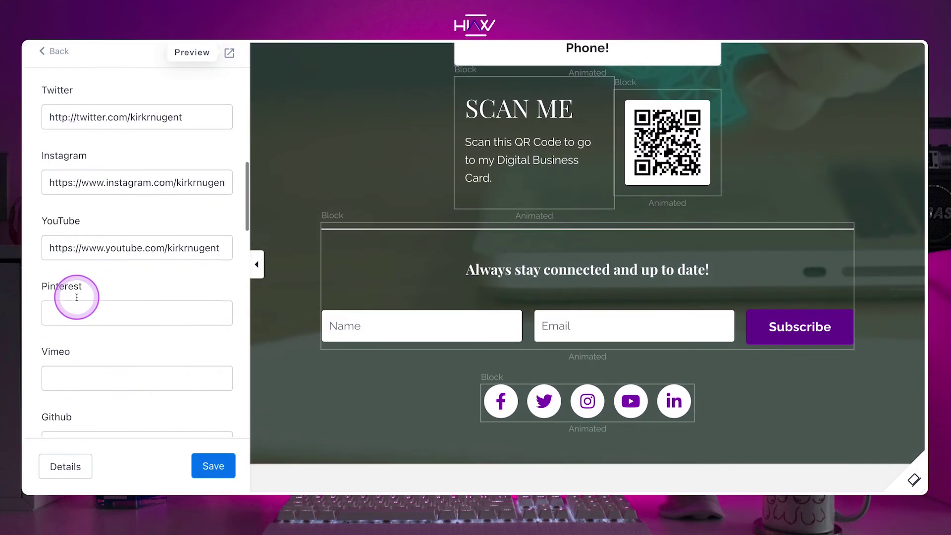
pyautogui.scroll(-1, 78, 293)
pyautogui.click(127, 237)
pyautogui.click(107, 298)
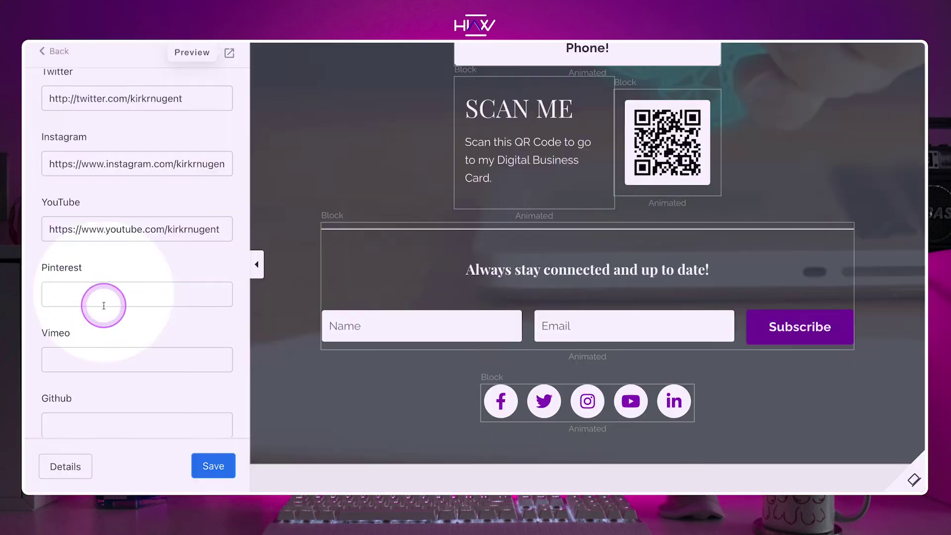
pyautogui.scroll(-5, 107, 298)
pyautogui.click(207, 463)
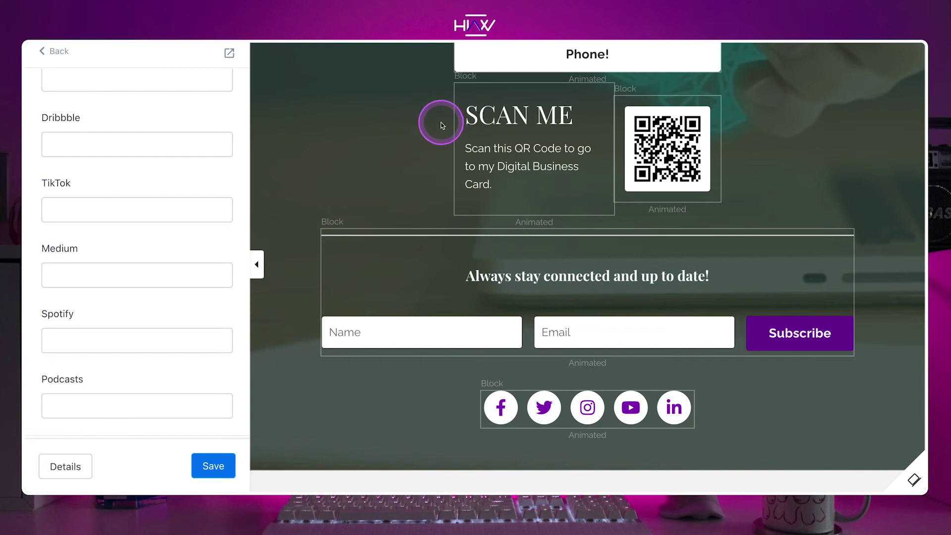
# Step: Preview the link-in-bio page and scroll past the headline and headshot to the link buttons
pyautogui.click(228, 55)
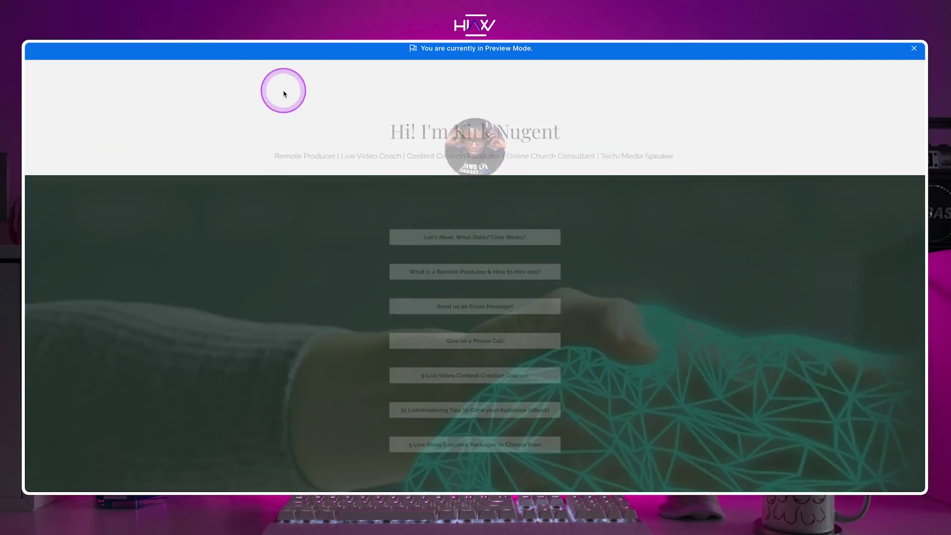
pyautogui.scroll(-3, 571, 213)
pyautogui.scroll(-5, 570, 219)
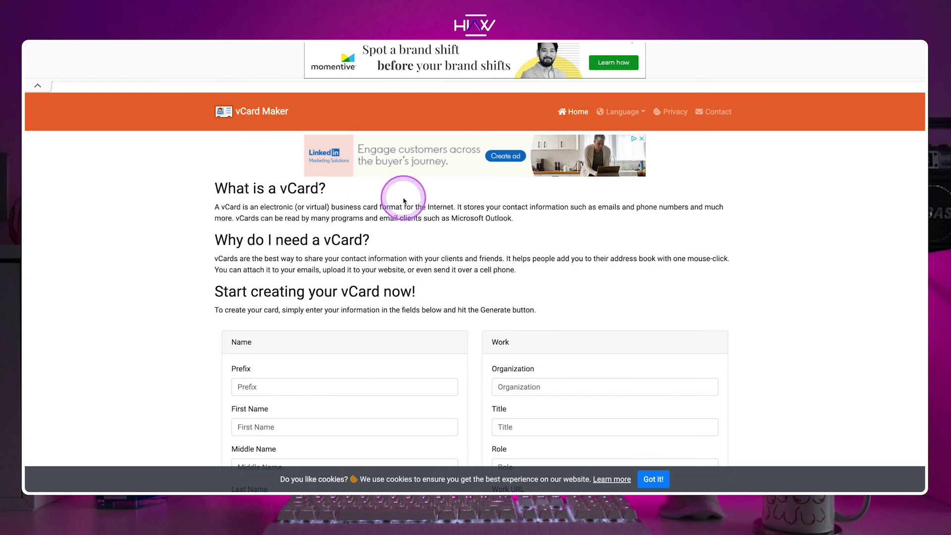
# Step: Scroll through the vCard form's name, contact, address and Social fields down to the Preview box
pyautogui.scroll(-5, 377, 222)
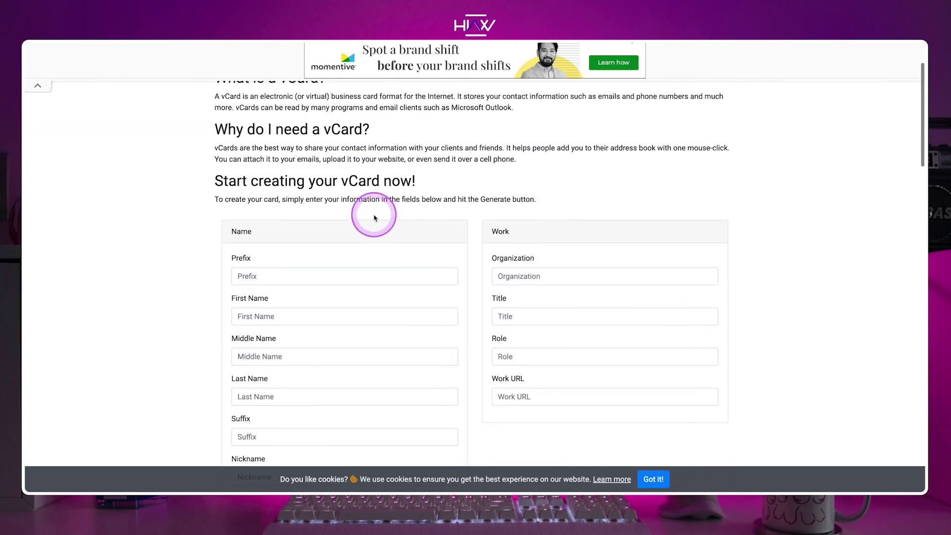
pyautogui.scroll(-15, 378, 219)
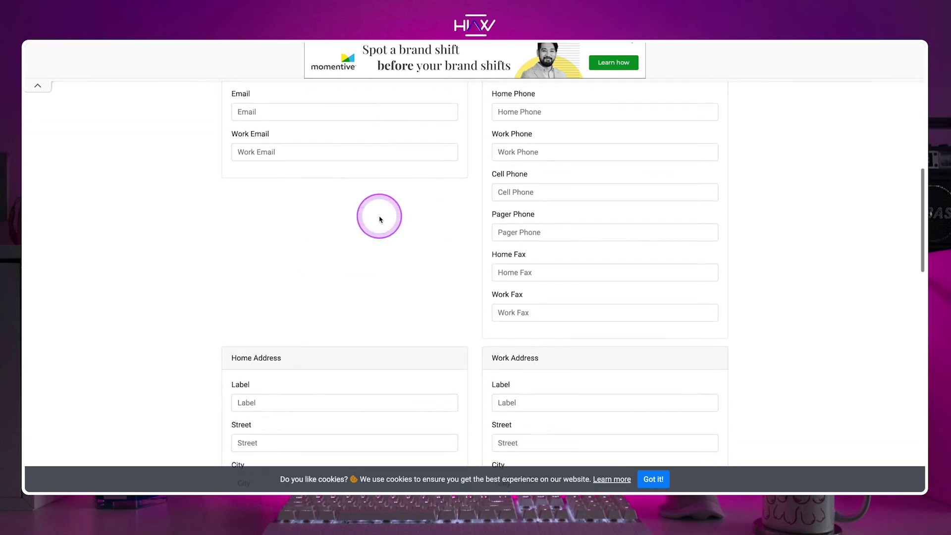
pyautogui.scroll(-10, 380, 219)
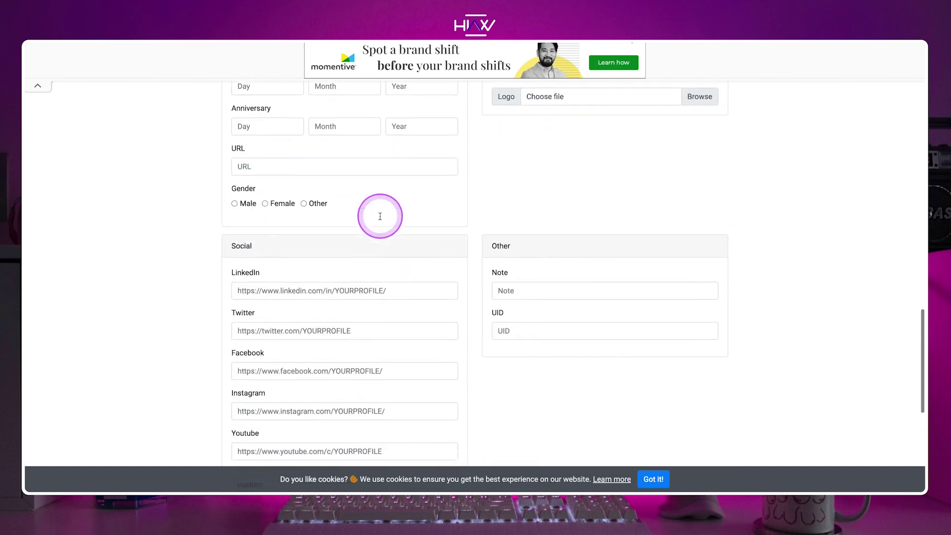
pyautogui.scroll(-3, 380, 219)
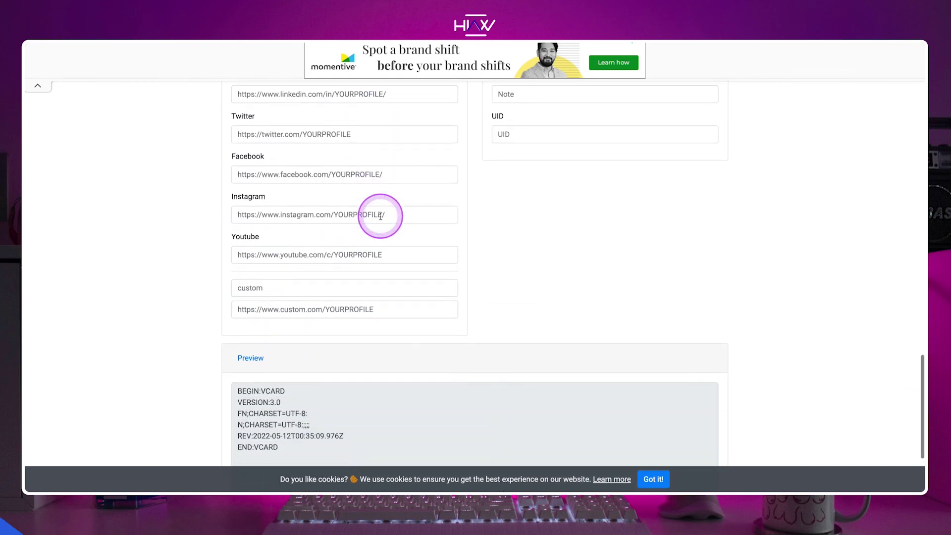